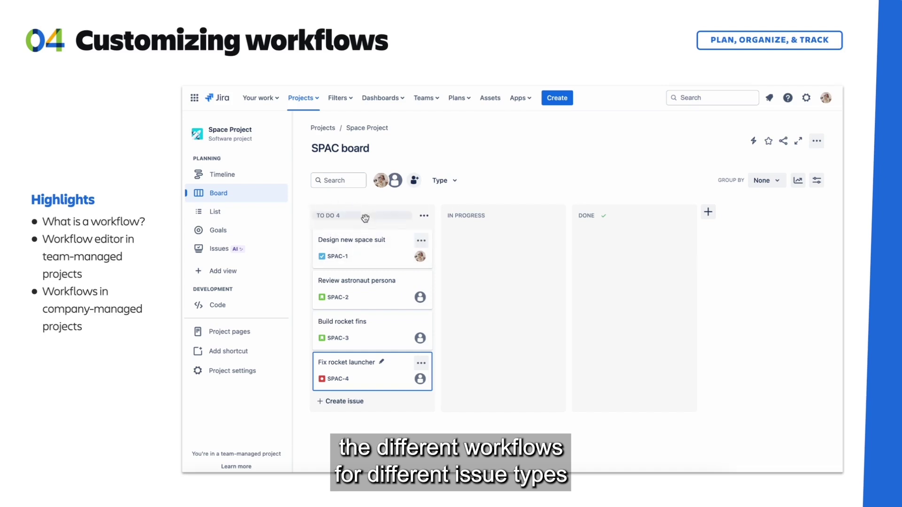
- Add an 'In Review' board column and place it between In Progress and Done
mouse_move(458, 225)
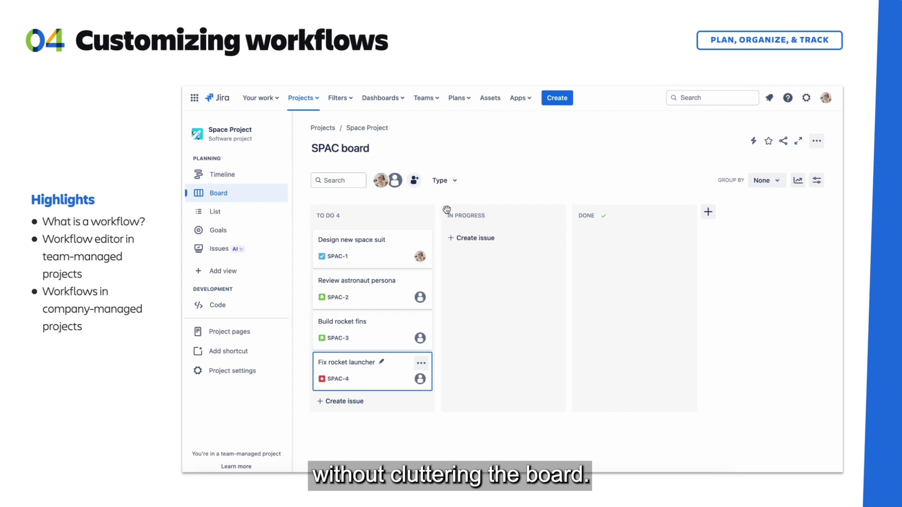
mouse_move(590, 231)
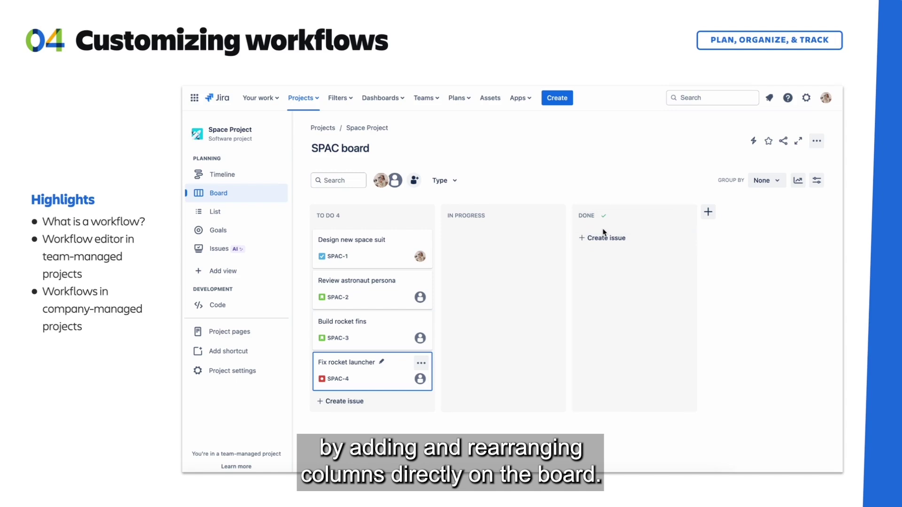
left_click(708, 213)
type("In ")
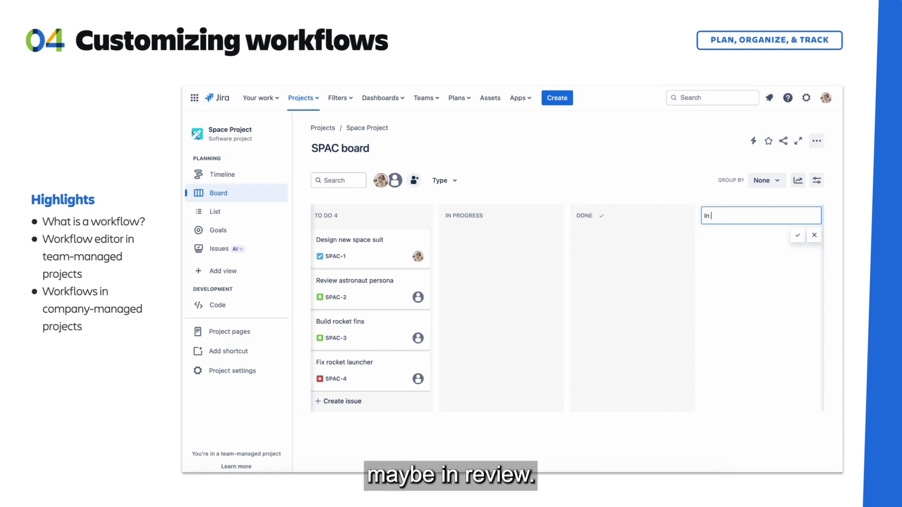
type("Review")
key("Escape")
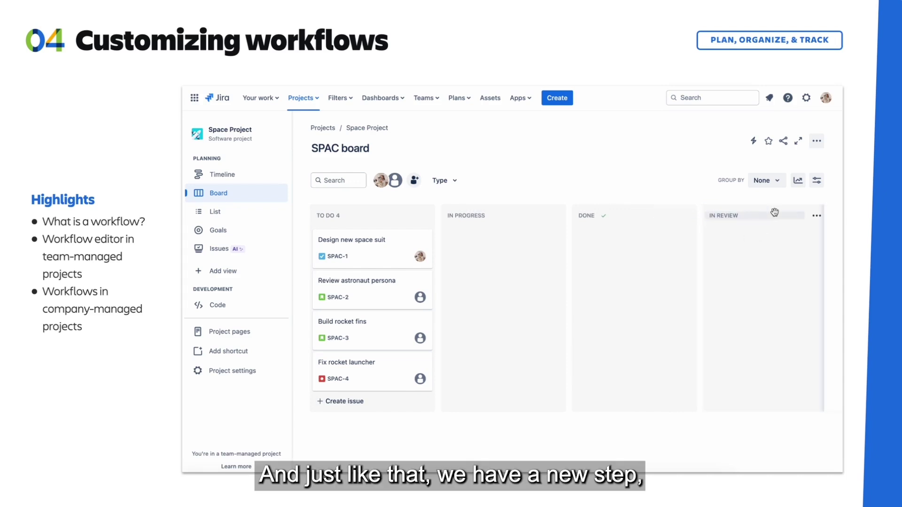
left_click_drag(773, 212, 558, 224)
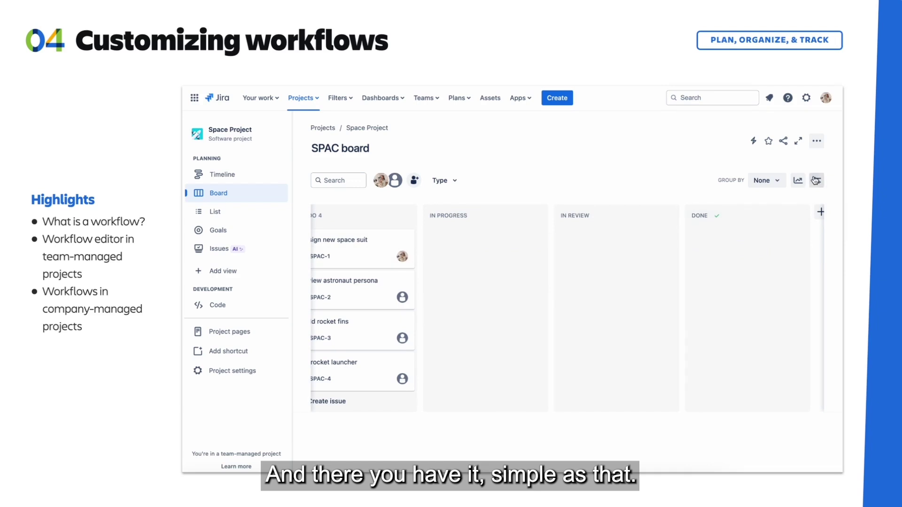
left_click(819, 146)
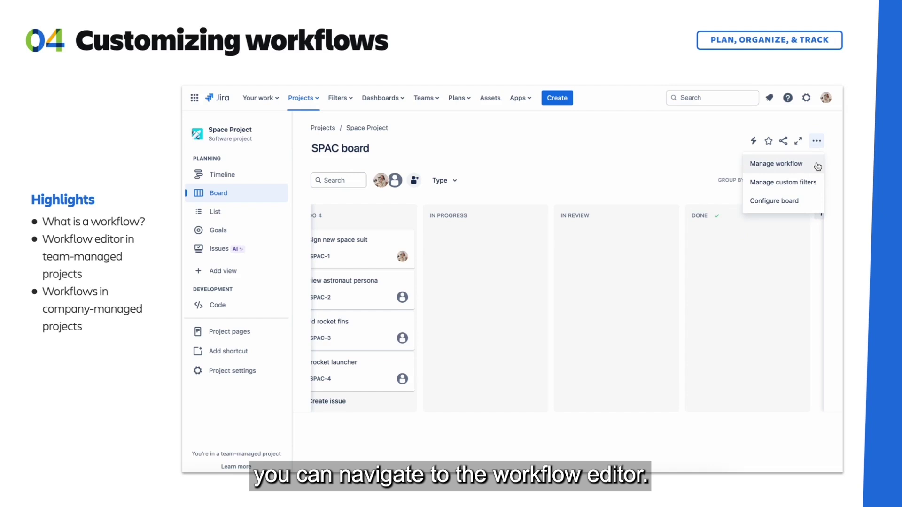
- Open Manage workflow and reposition the start point, To Do, In Progress and Done nodes in sequence
left_click(817, 164)
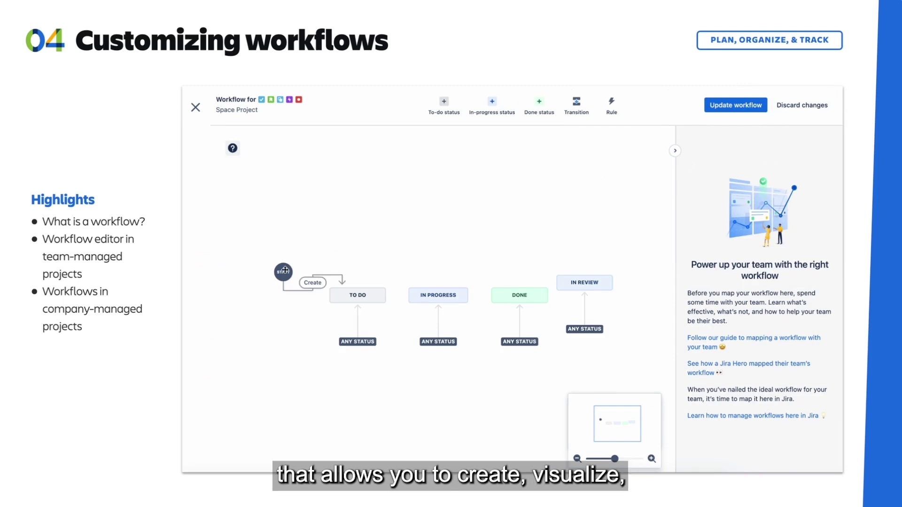
left_click_drag(283, 272, 226, 277)
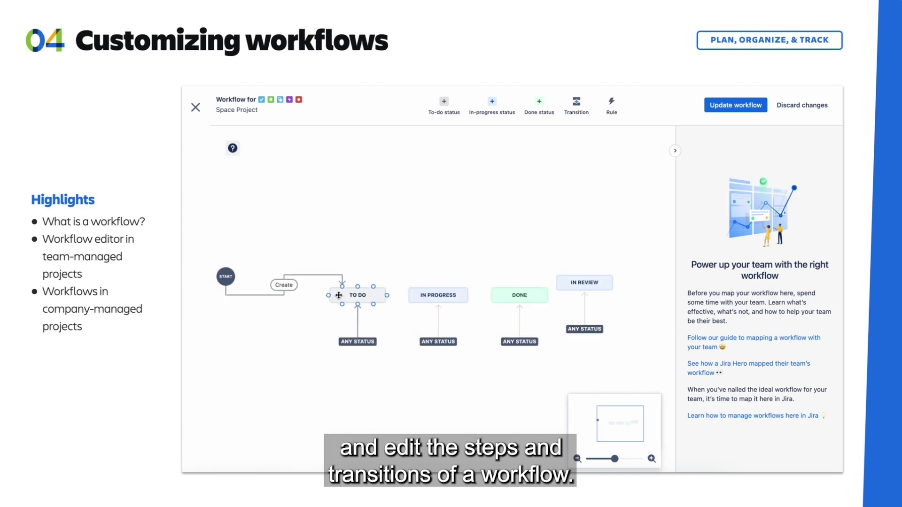
left_click_drag(339, 296, 281, 313)
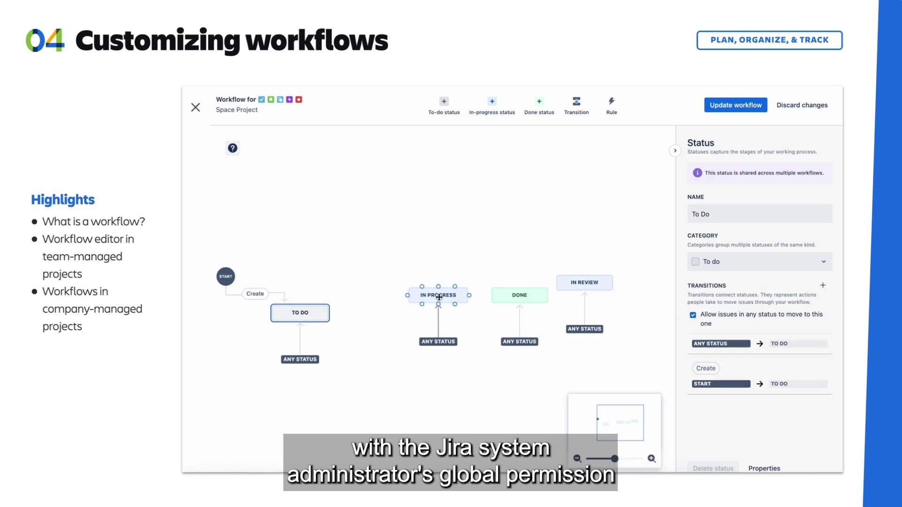
left_click_drag(440, 297, 415, 313)
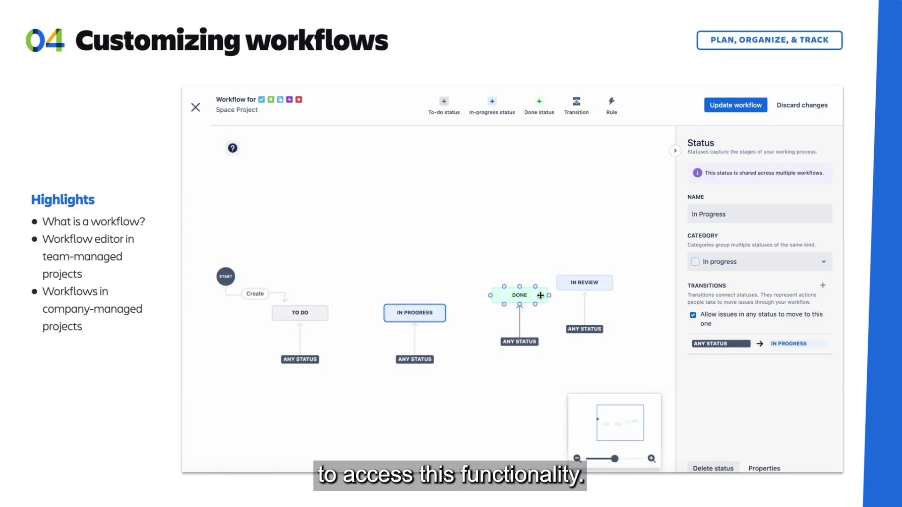
mouse_move(524, 295)
left_mouse_down()
mouse_move(601, 308)
mouse_move(540, 291)
mouse_move(520, 309)
left_mouse_up()
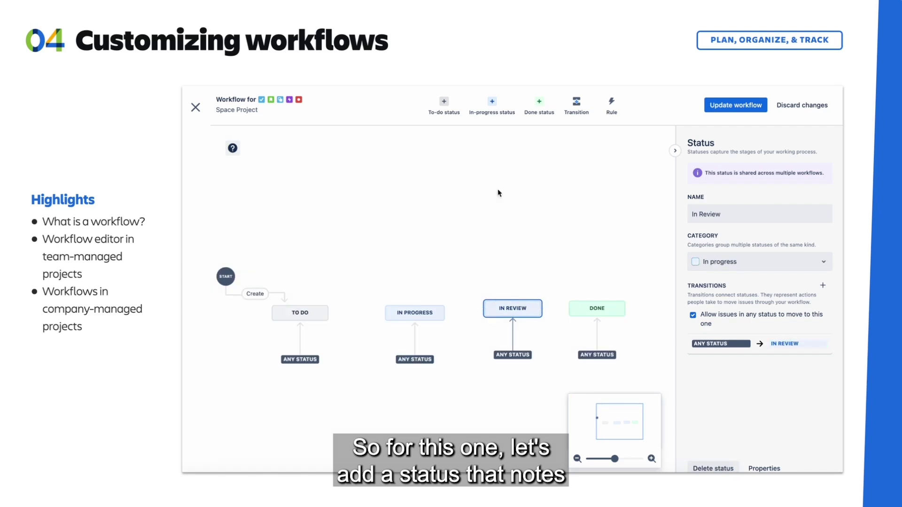
- Add the existing In triage status above In Progress and draw a connector from To Do to it
left_click(489, 111)
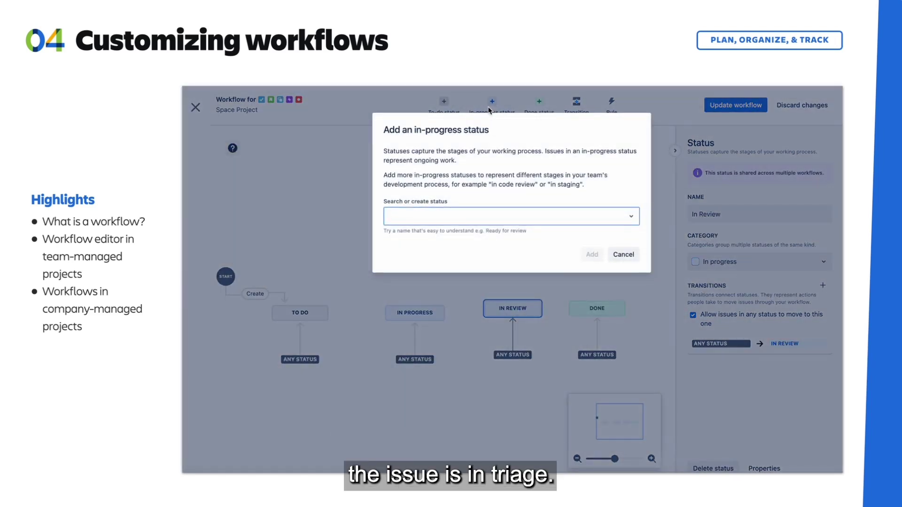
type("In triage")
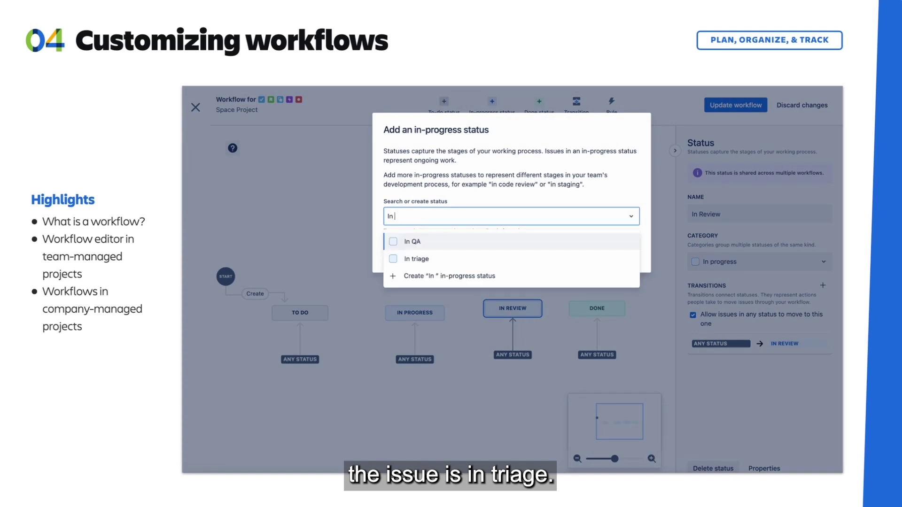
key("Return")
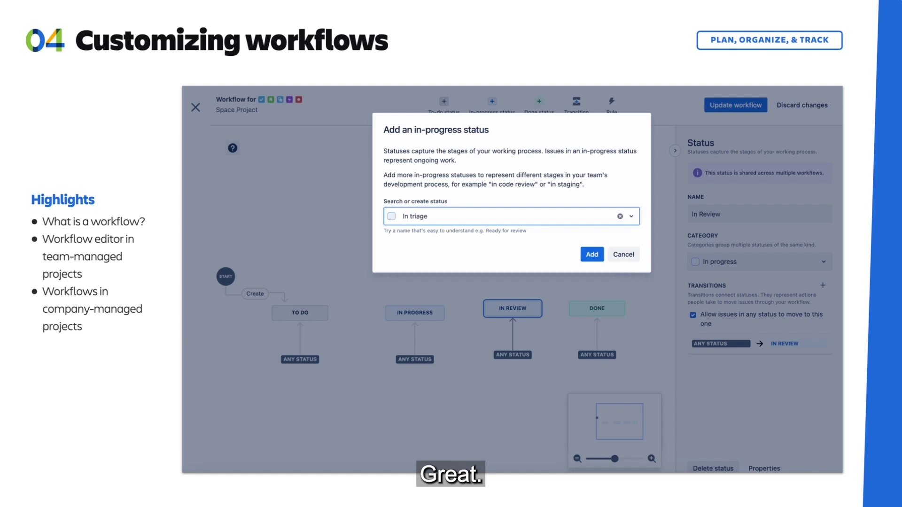
left_click(592, 255)
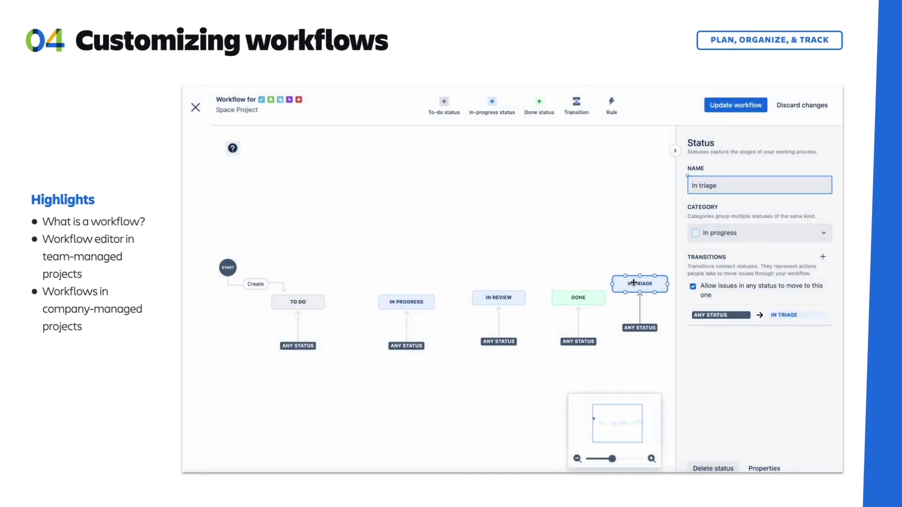
left_click_drag(634, 284, 409, 224)
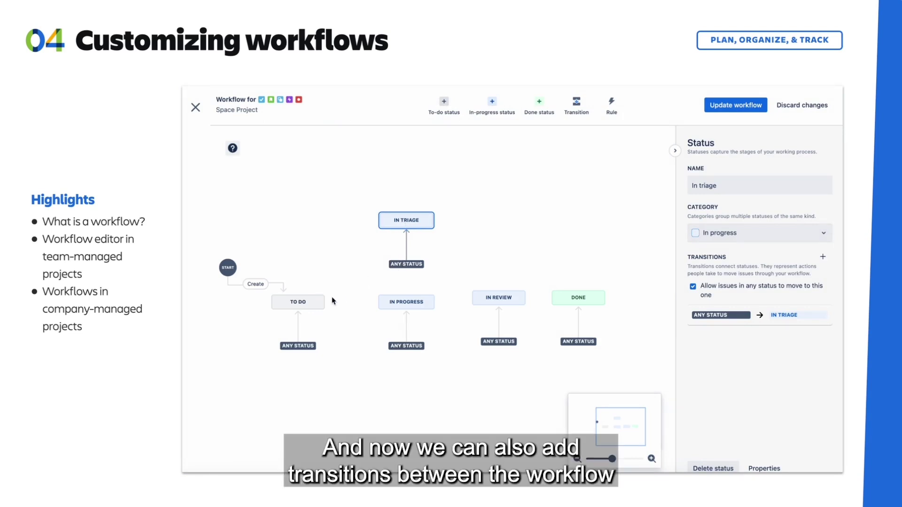
mouse_move(325, 303)
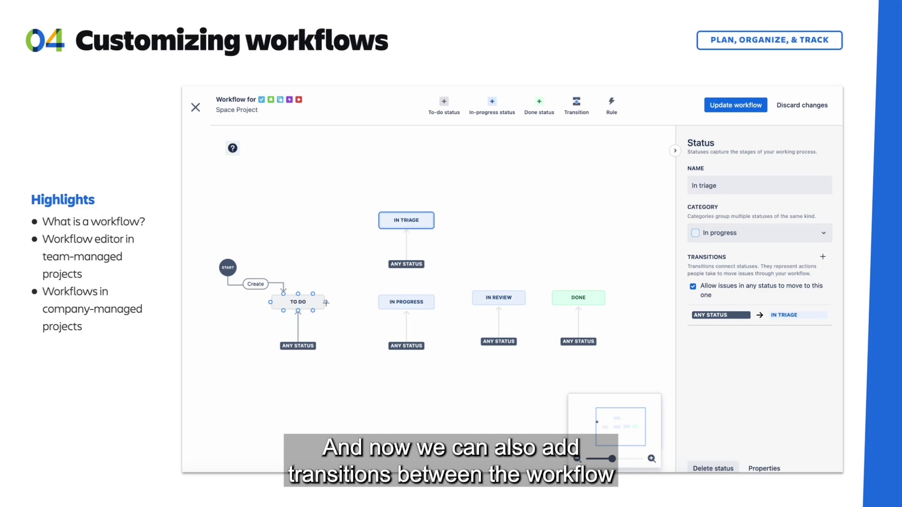
left_click_drag(326, 303, 379, 222)
- Create the 'Triage work' transition, then a 'Start work' transition from To Do to In Progress
left_click(377, 223)
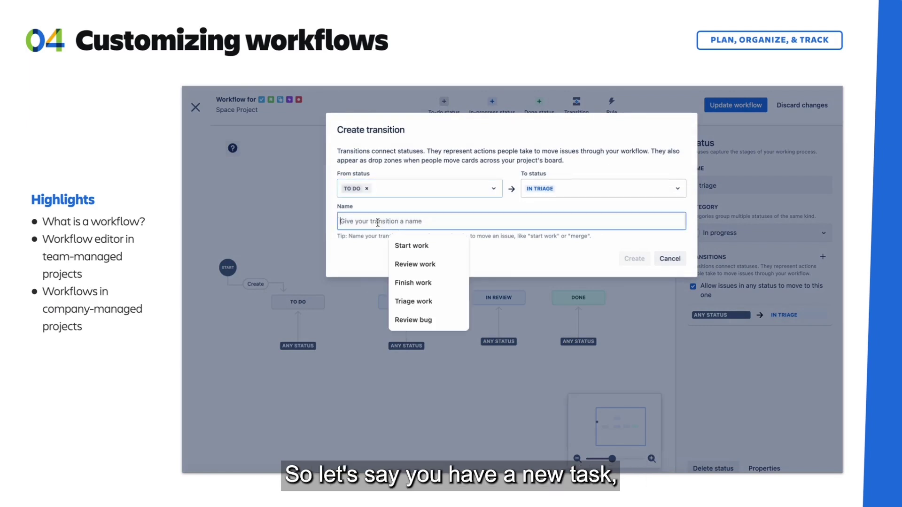
left_click(408, 301)
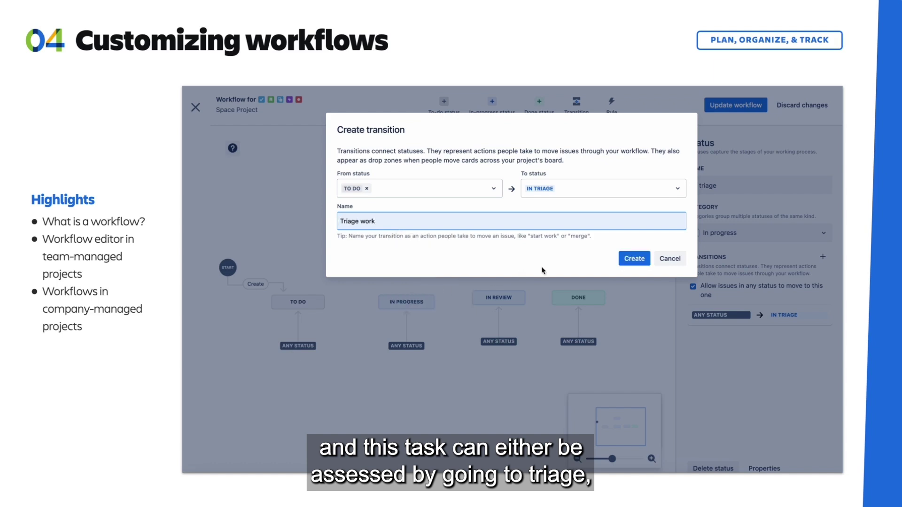
left_click(631, 259)
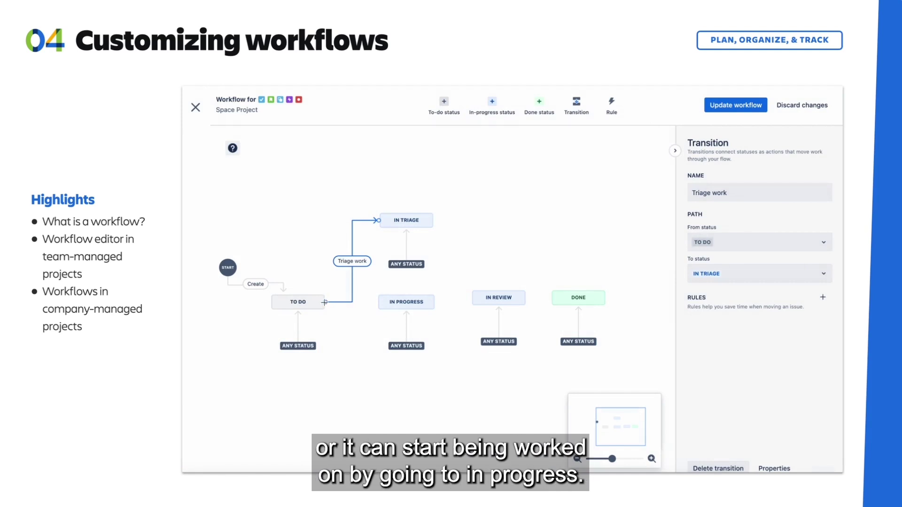
left_click_drag(313, 311, 375, 303)
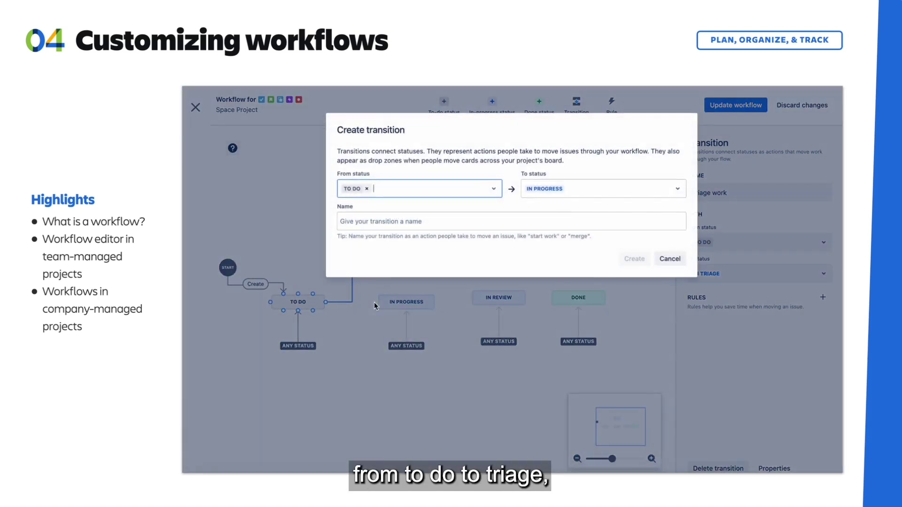
left_click(379, 220)
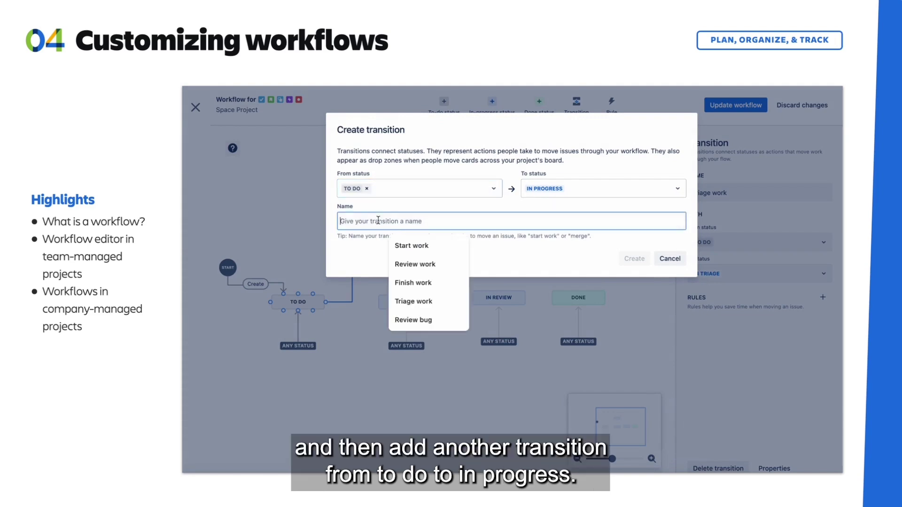
type("Start work")
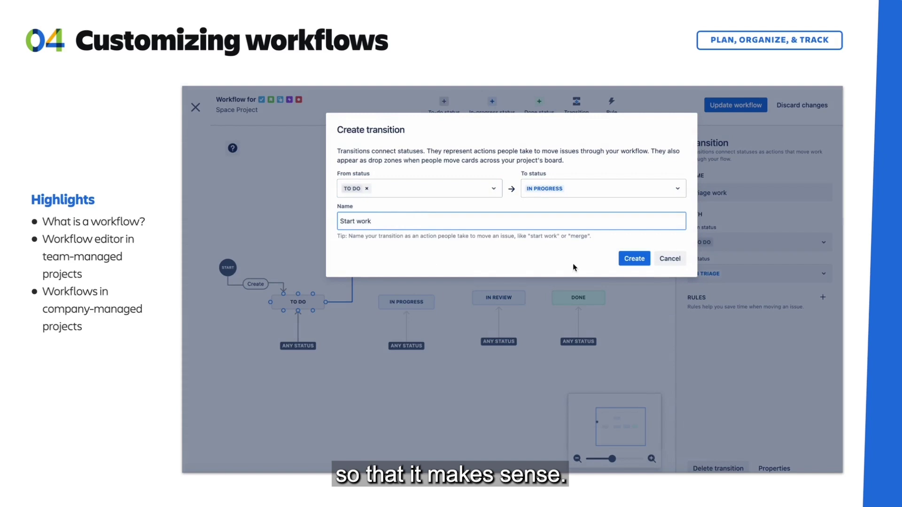
left_click(642, 259)
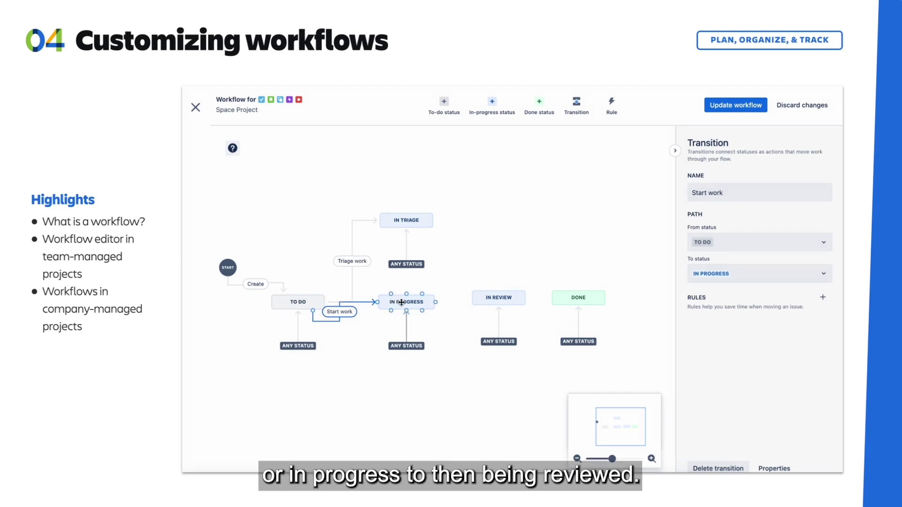
- Add a 'Finish triage' transition from In Triage to In Review
left_click_drag(402, 301, 408, 315)
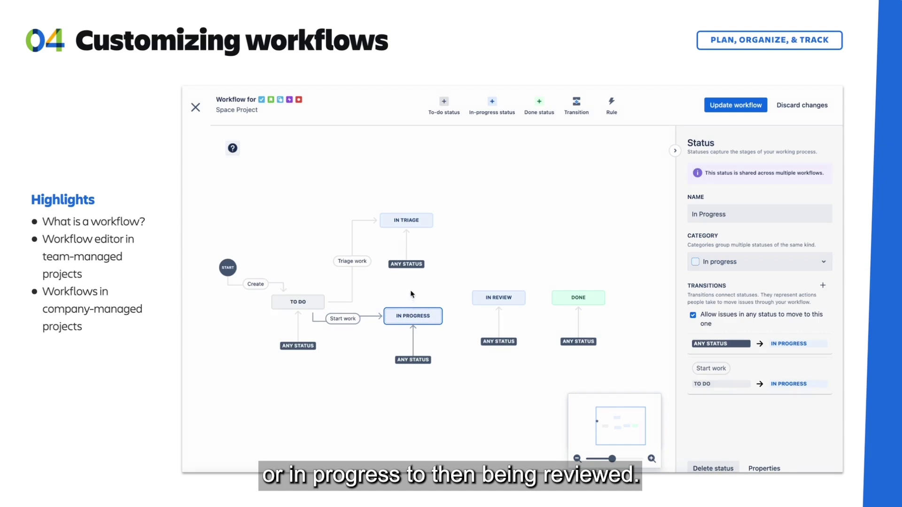
mouse_move(433, 220)
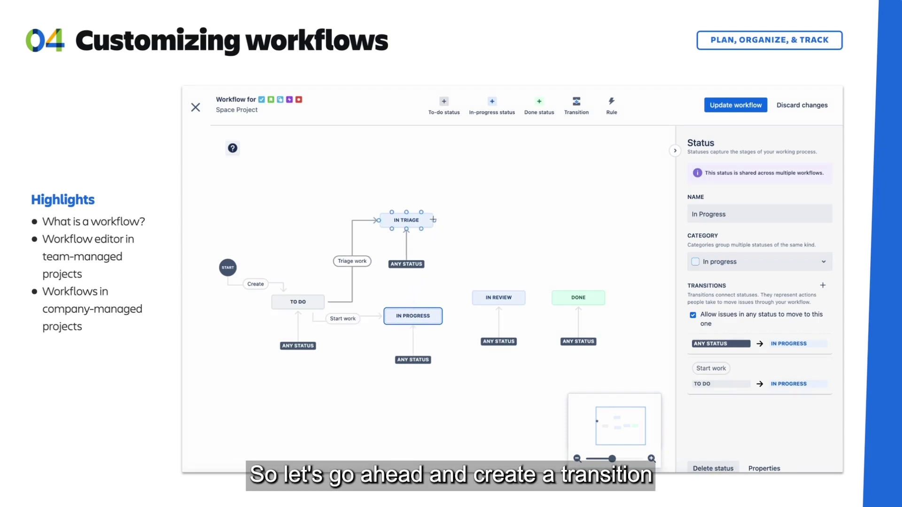
left_click_drag(433, 220, 471, 296)
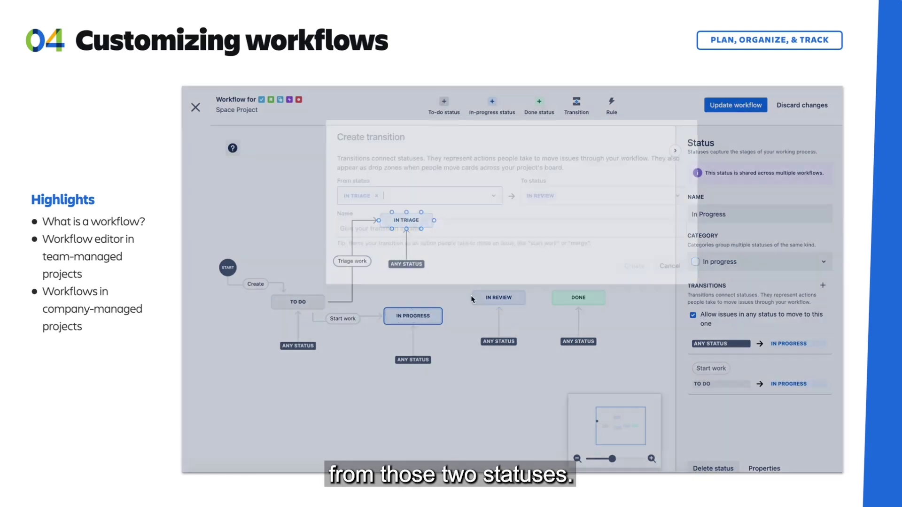
left_click(441, 223)
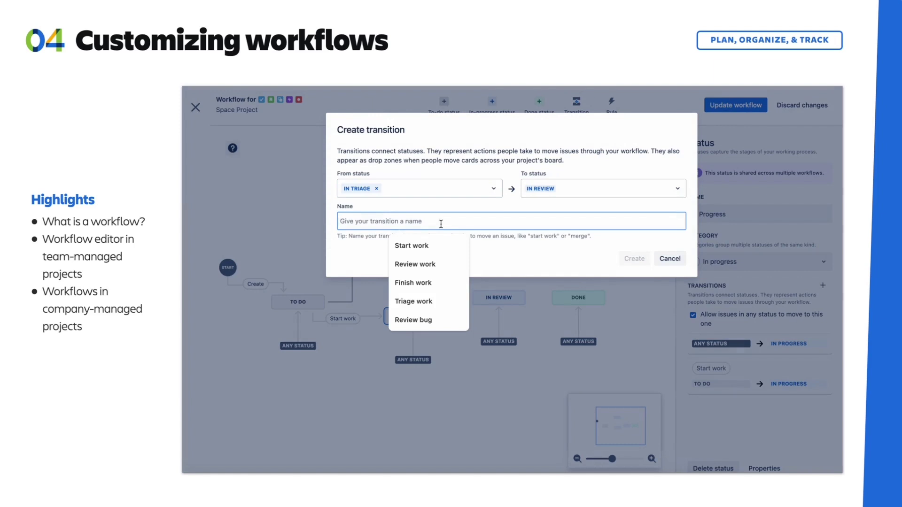
type("Finish t")
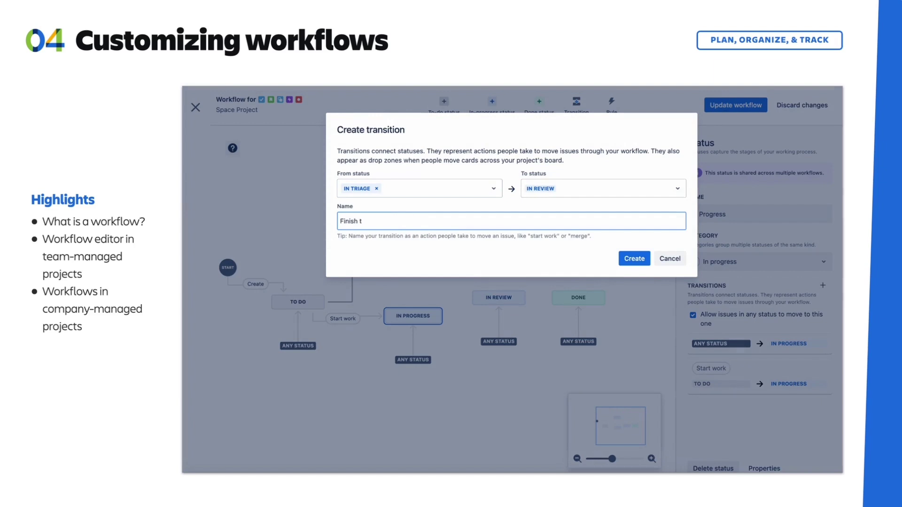
type("riage")
left_click(634, 259)
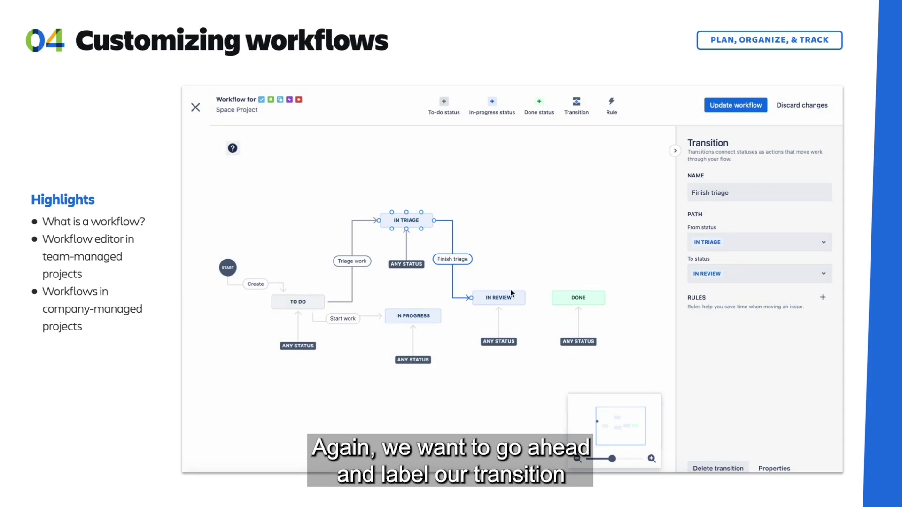
- Add 'Review work' (In Progress to In Review) and 'Finish work' (In Review to Done) transitions
mouse_move(443, 316)
mouse_move(443, 317)
left_mouse_down()
mouse_move(457, 327)
mouse_move(484, 321)
mouse_move(484, 307)
left_mouse_up()
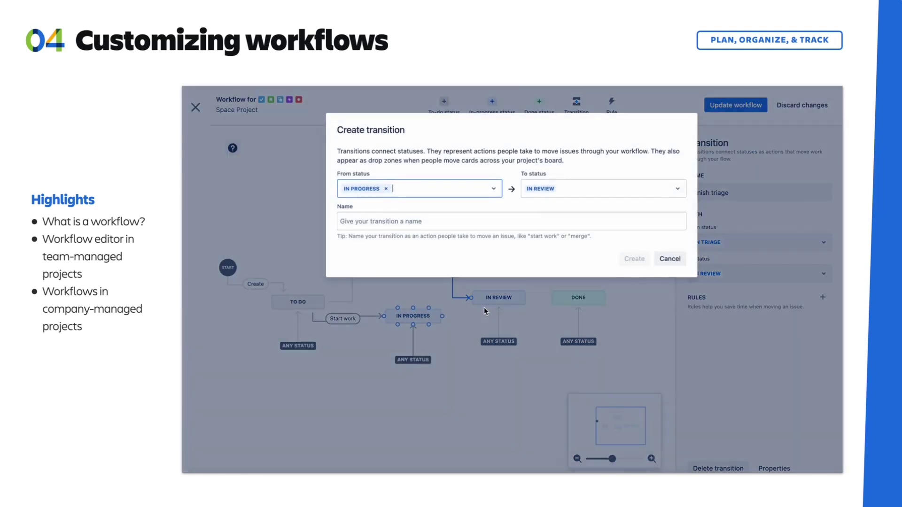
left_click(439, 223)
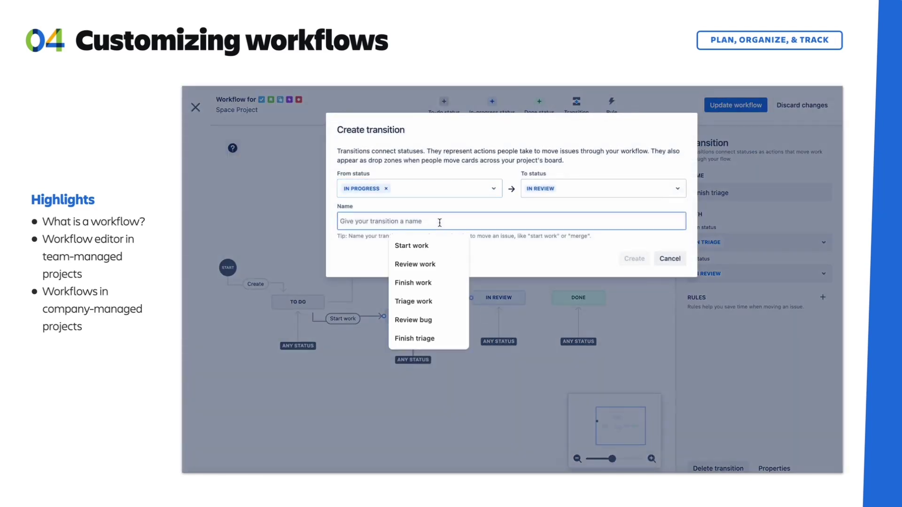
left_click(447, 264)
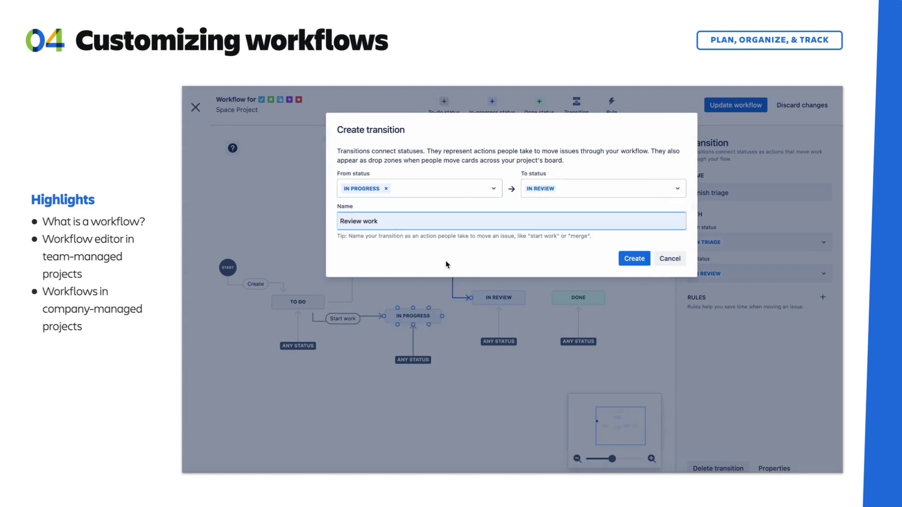
left_click(630, 263)
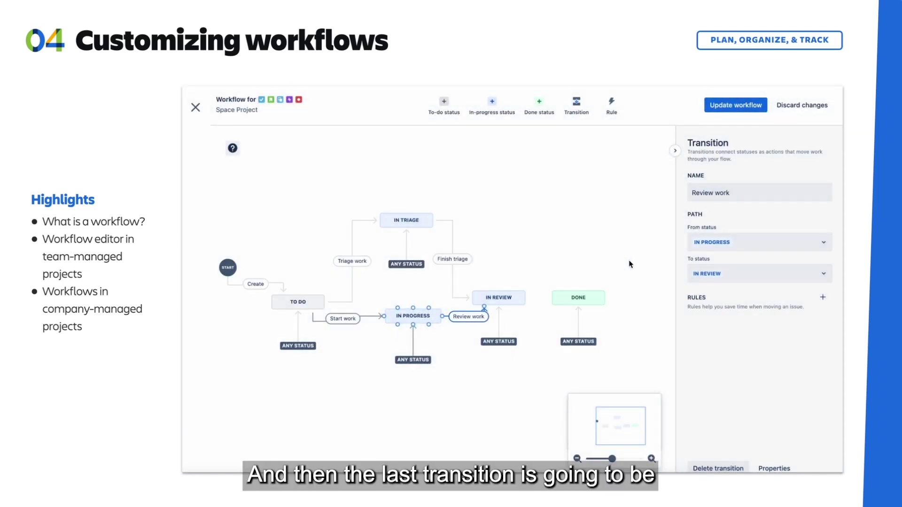
left_click_drag(506, 298, 563, 288)
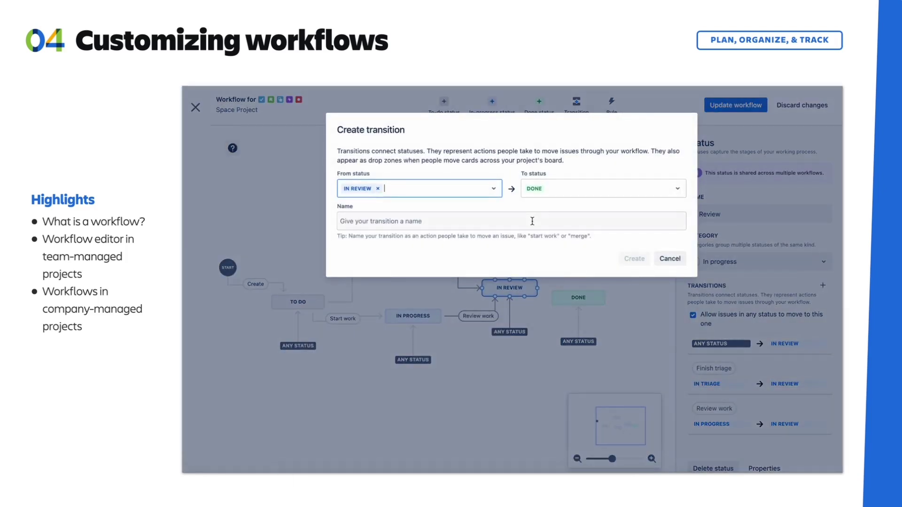
left_click(533, 220)
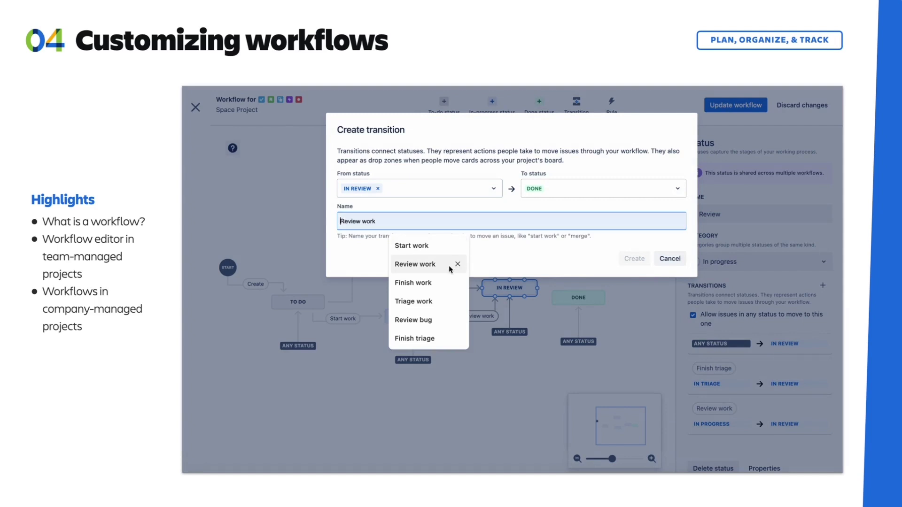
left_click(442, 282)
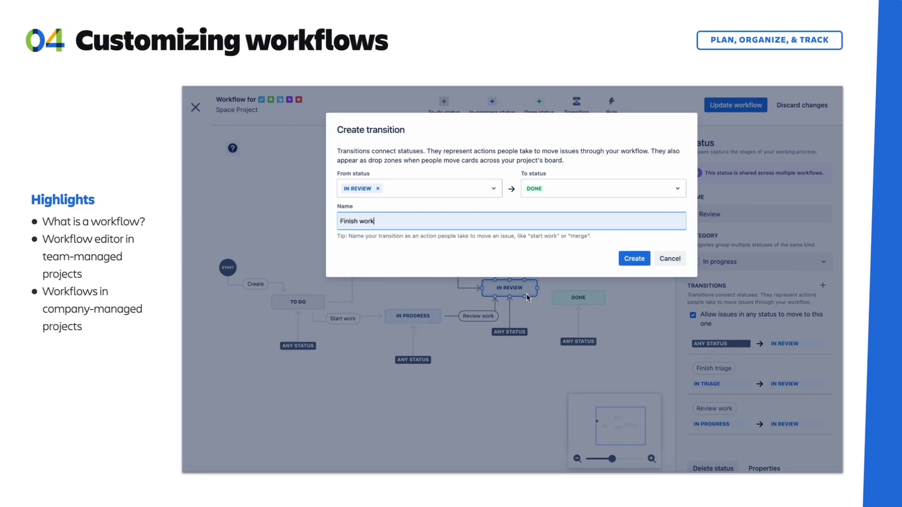
left_click(635, 259)
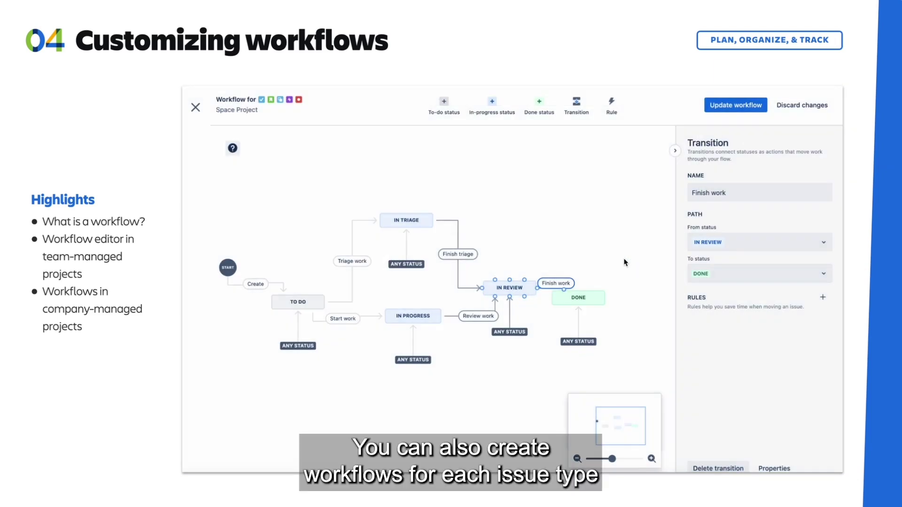
- Update the workflow, removing Story, Subtask, Epic and Task so only Bug uses it
left_click(734, 109)
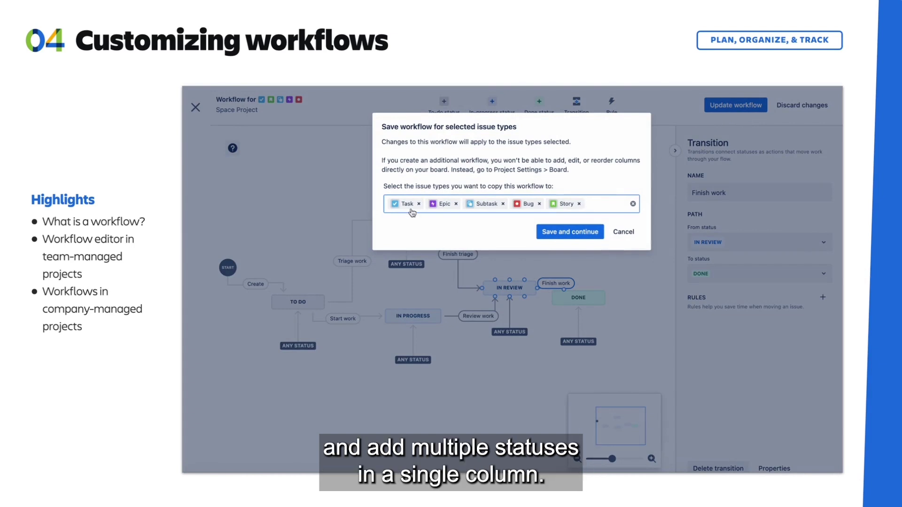
left_click(579, 204)
left_click(503, 203)
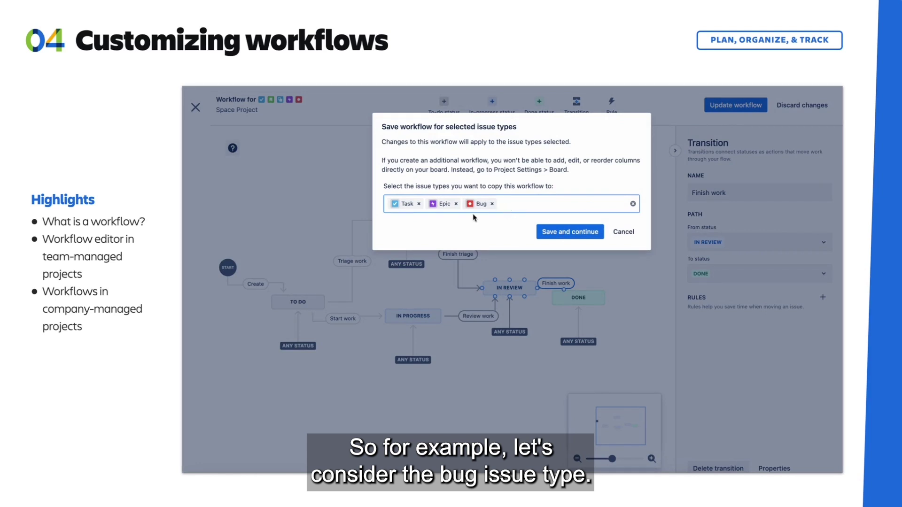
left_click(456, 204)
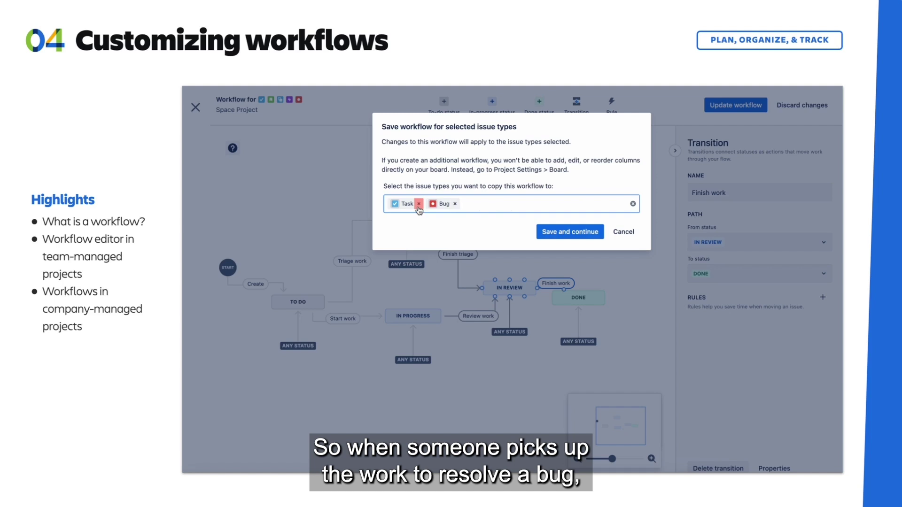
left_click(419, 203)
left_click(546, 233)
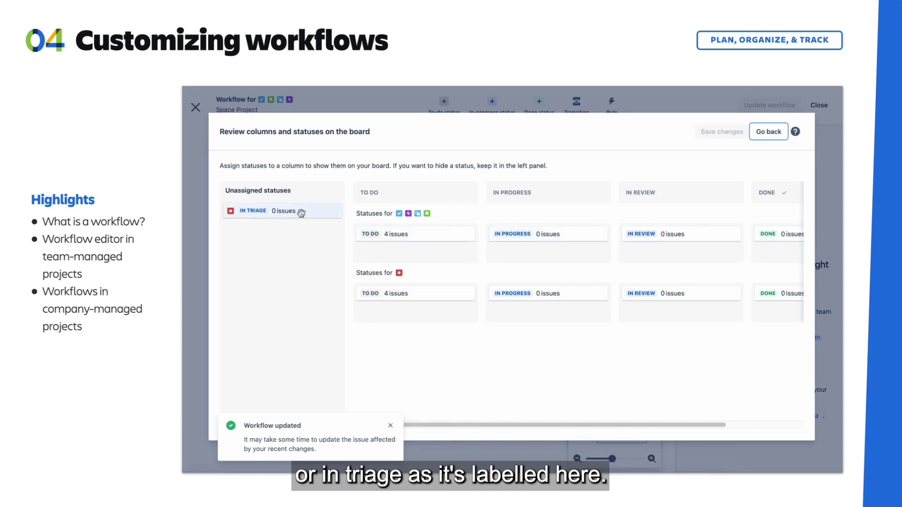
- Map In Triage to Bug's In Progress column, save the changes and close the editor
left_click_drag(301, 213, 566, 316)
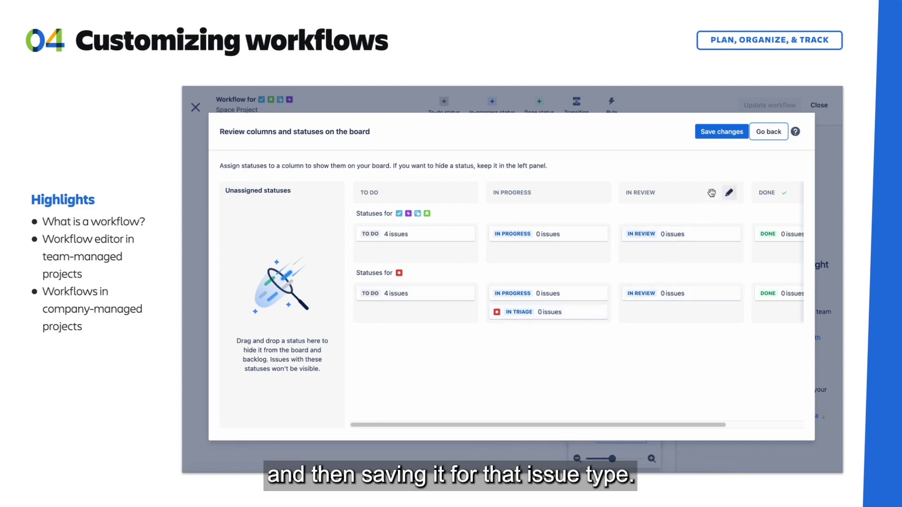
left_click(730, 133)
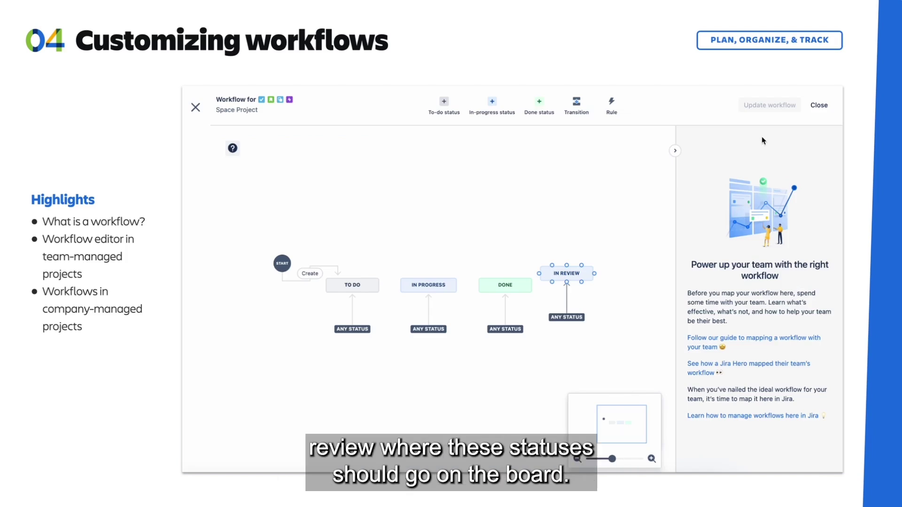
left_click(815, 107)
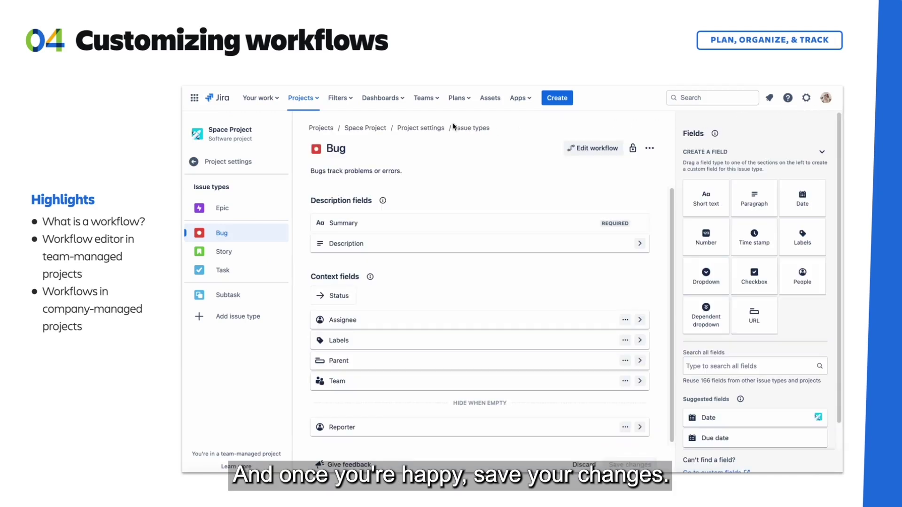
- Return to the SPAC board and move the Fix rocket launcher card from To Do into In Progress
left_click(381, 129)
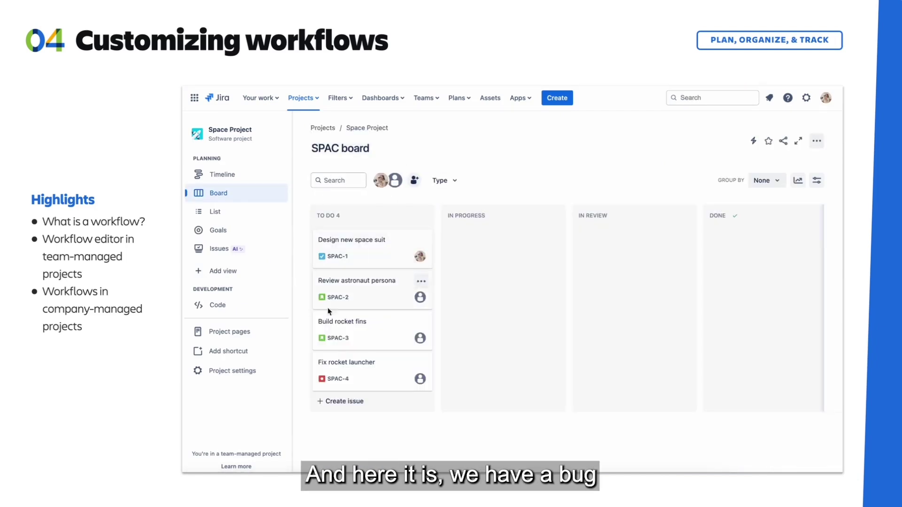
left_click_drag(388, 376, 527, 377)
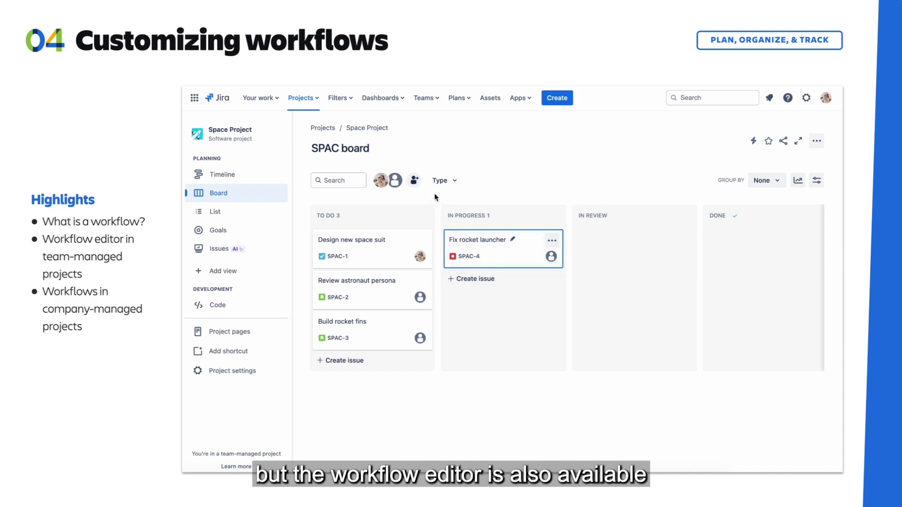
left_click(315, 99)
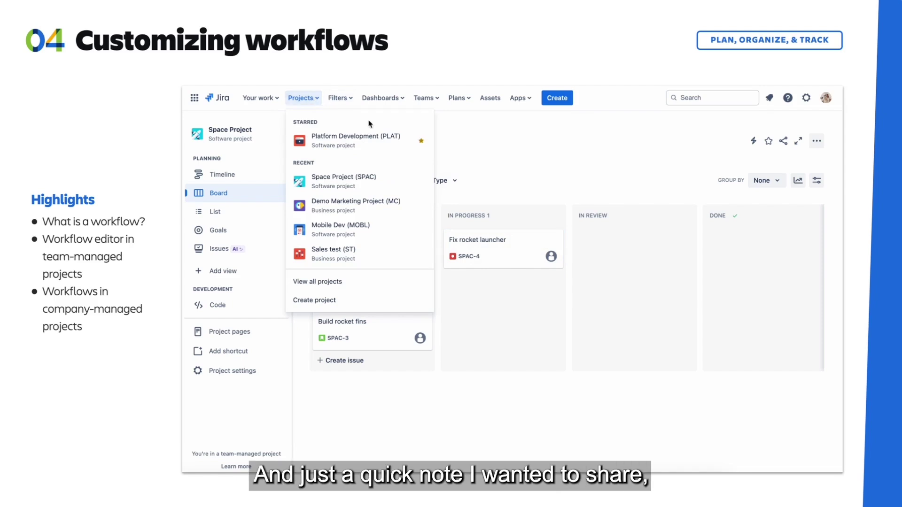
- Switch to Platform Development and open its project settings Workflows page
left_click(374, 155)
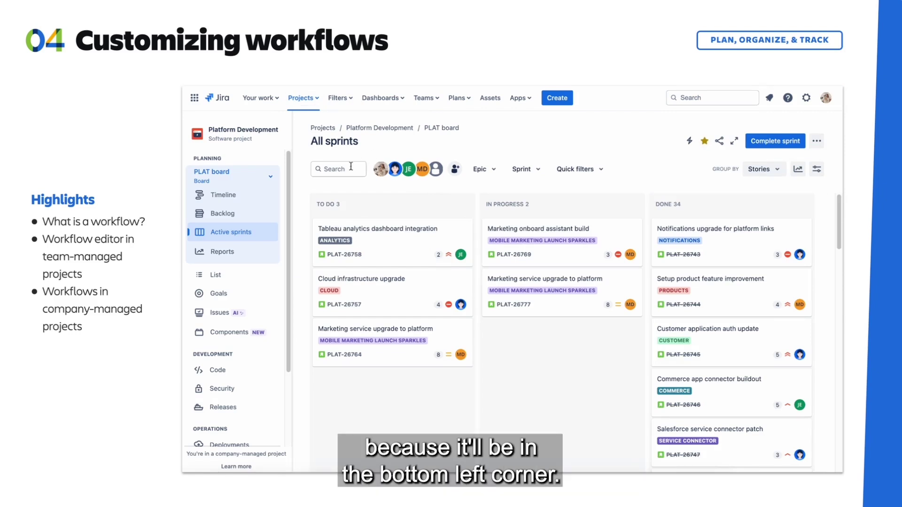
scroll(288, 236, "down", 4)
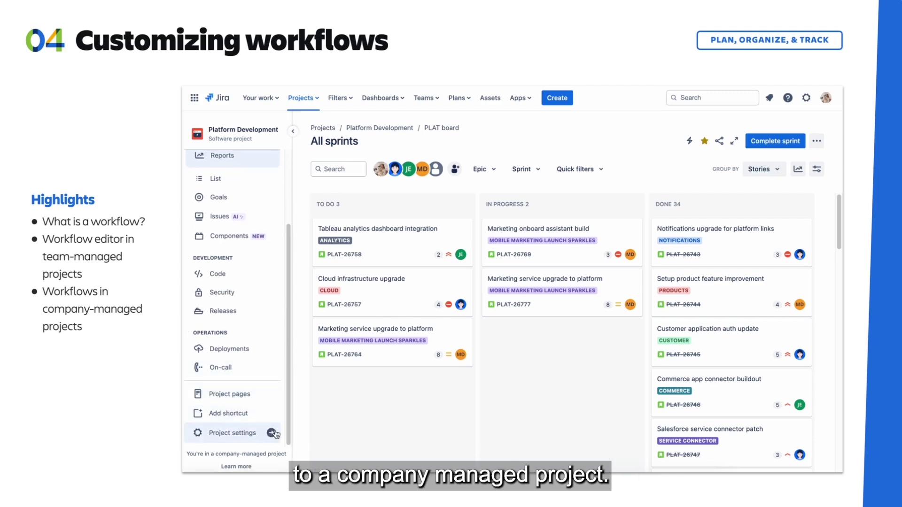
left_click(275, 434)
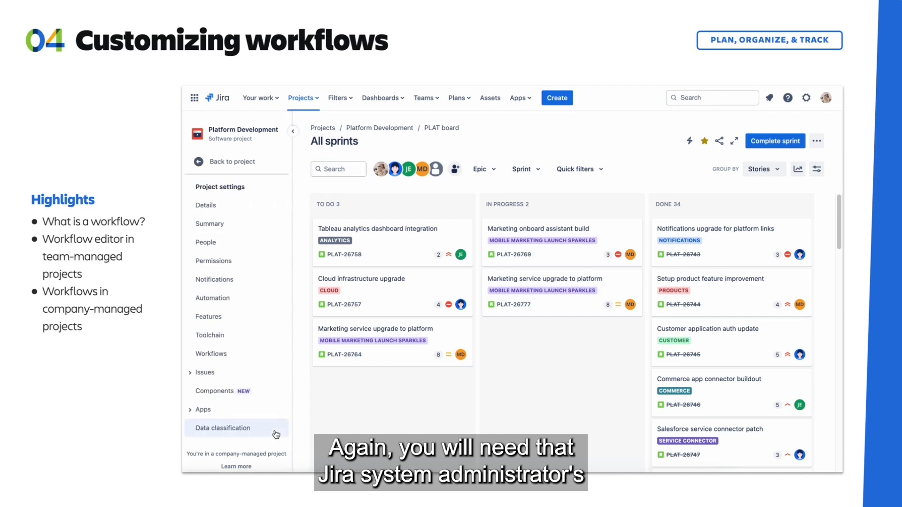
left_click(252, 356)
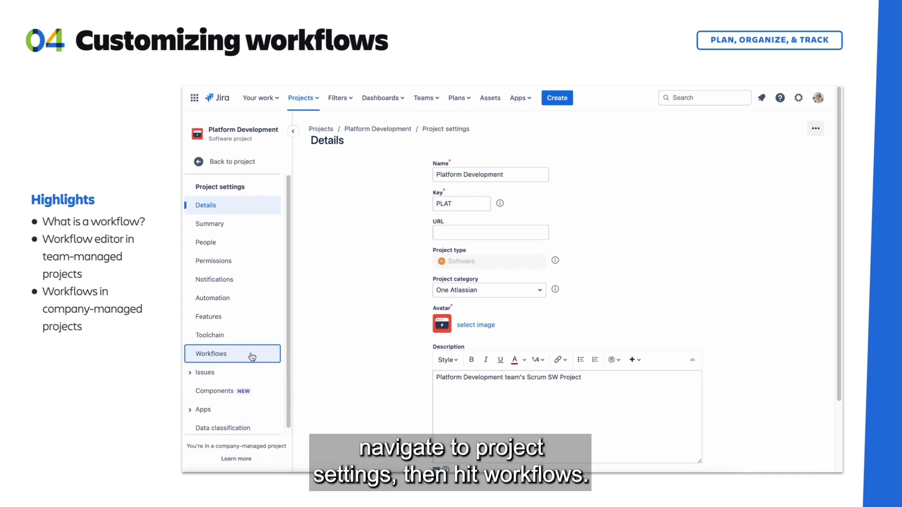